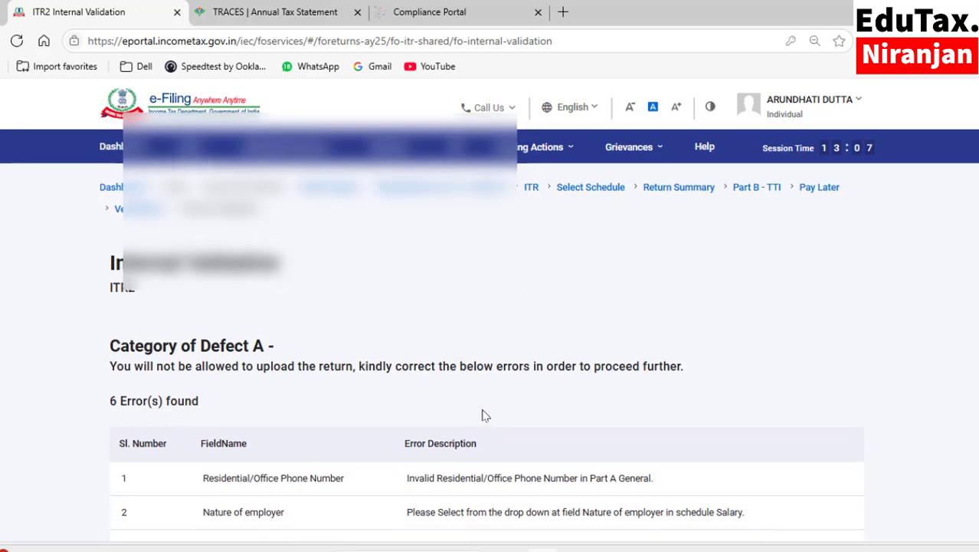
Review the Category of Defect A validation errors and show the whole list on a single page
scroll(485, 404, down, 3)
scroll(486, 402, up, 2)
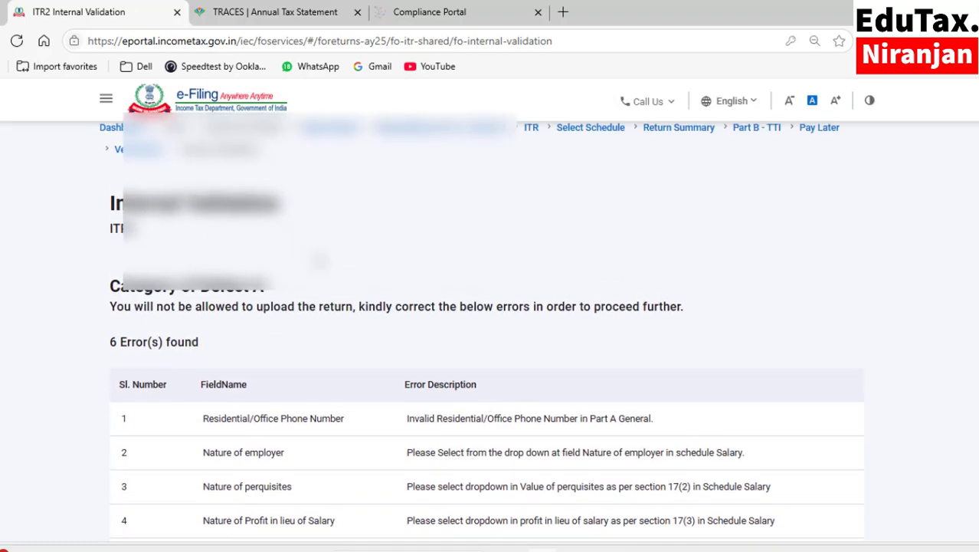
scroll(193, 236, down, 1)
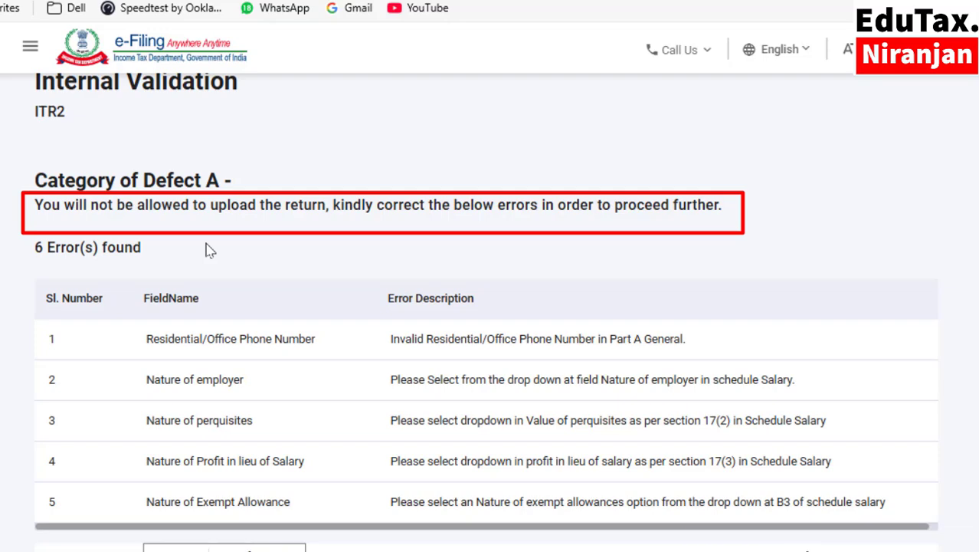
scroll(368, 263, down, 3)
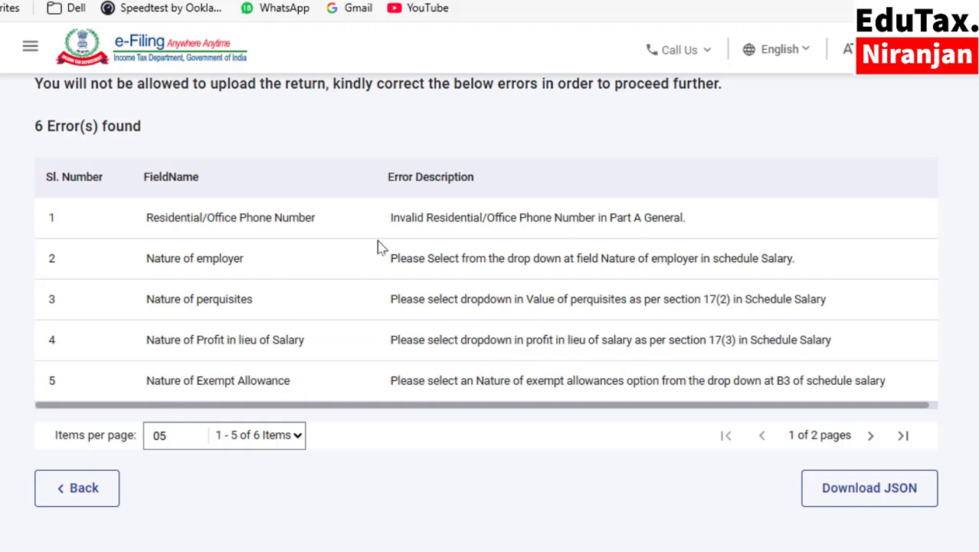
click(299, 435)
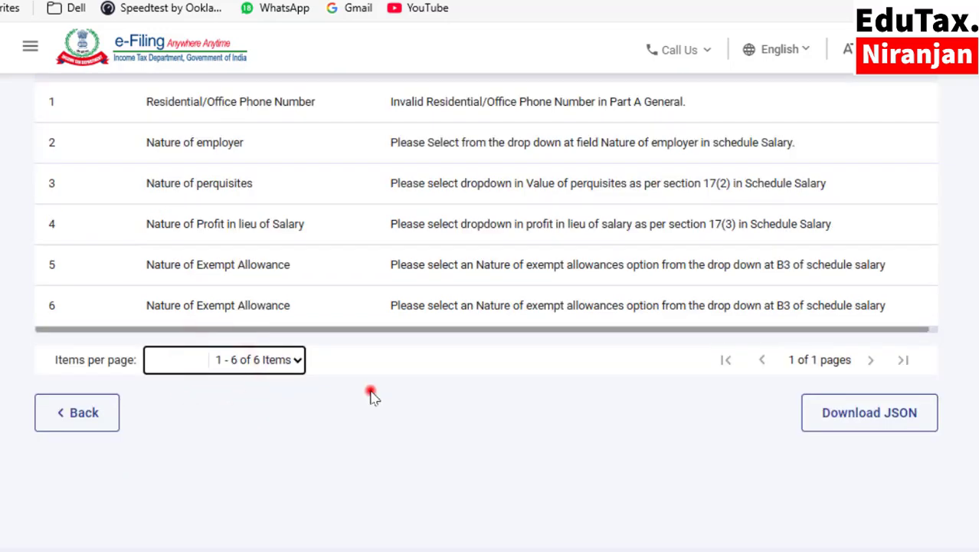
click(369, 391)
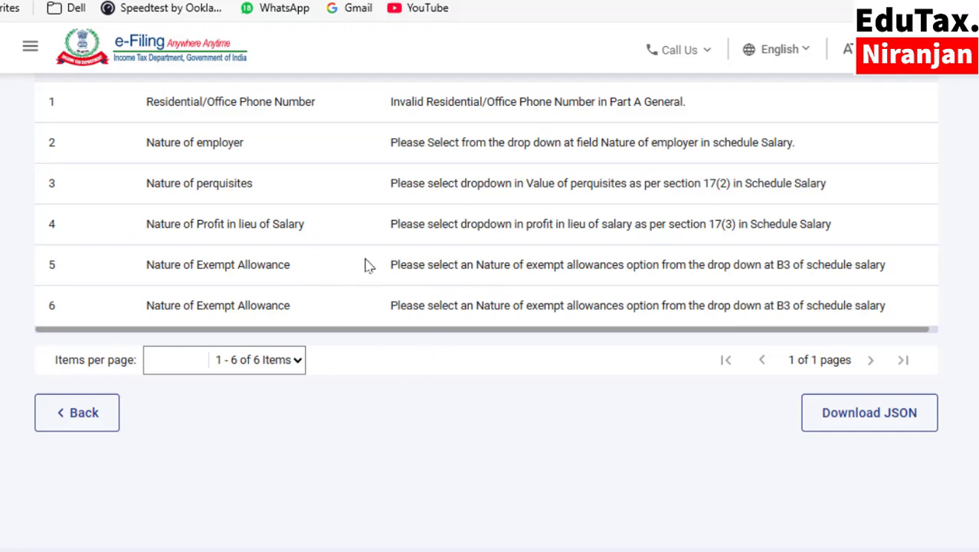
Open the Residential/Office Phone Number error and clear the STD/ISD code from that phone number in the contact details
click(437, 110)
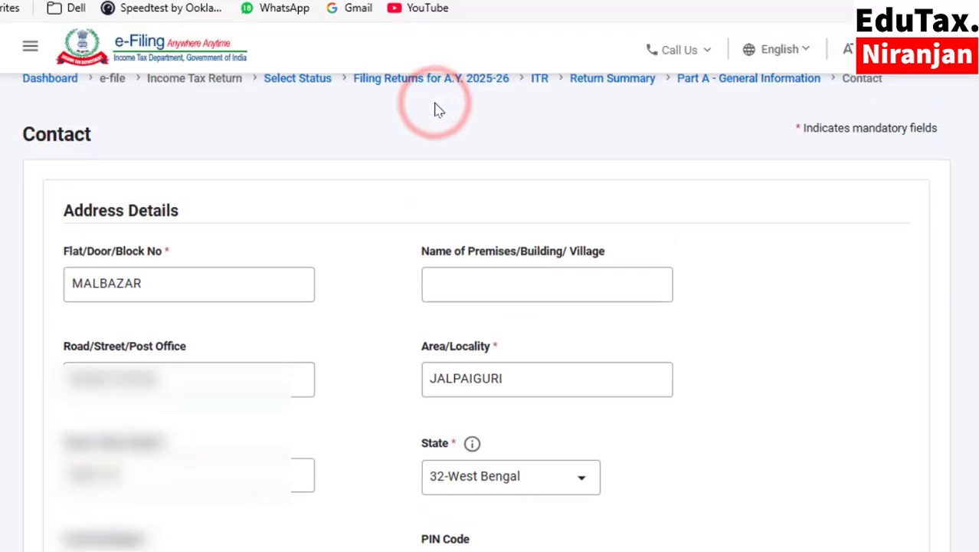
scroll(436, 110, down, 1)
scroll(437, 109, down, 5)
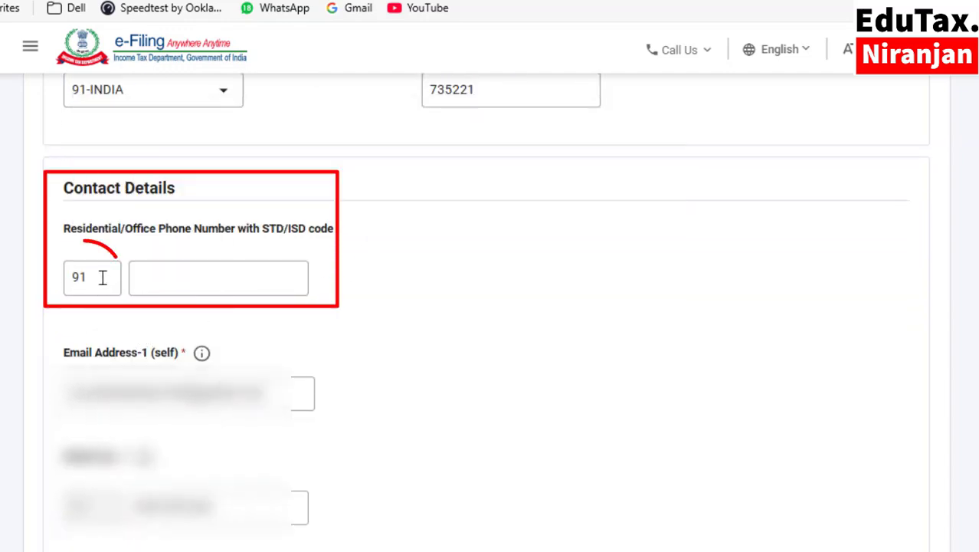
click(172, 280)
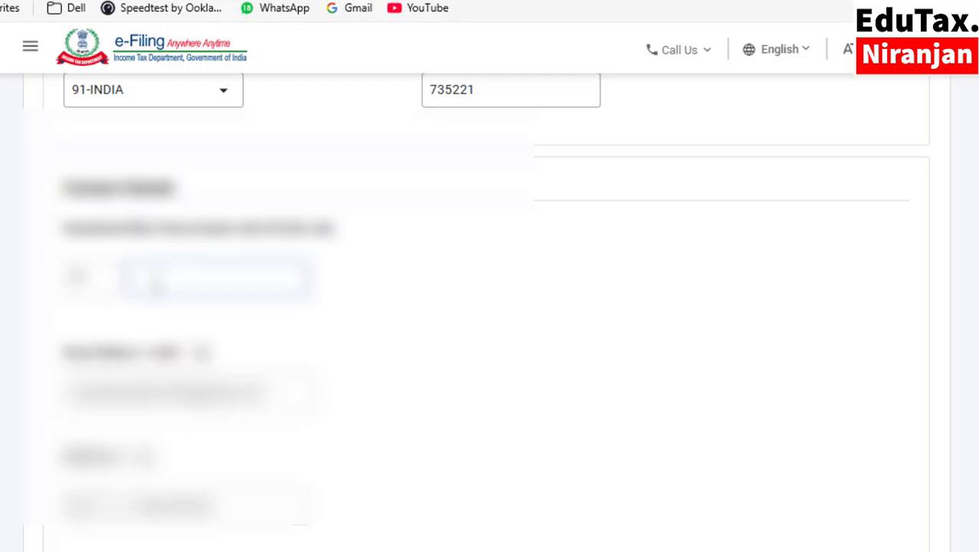
click(107, 281)
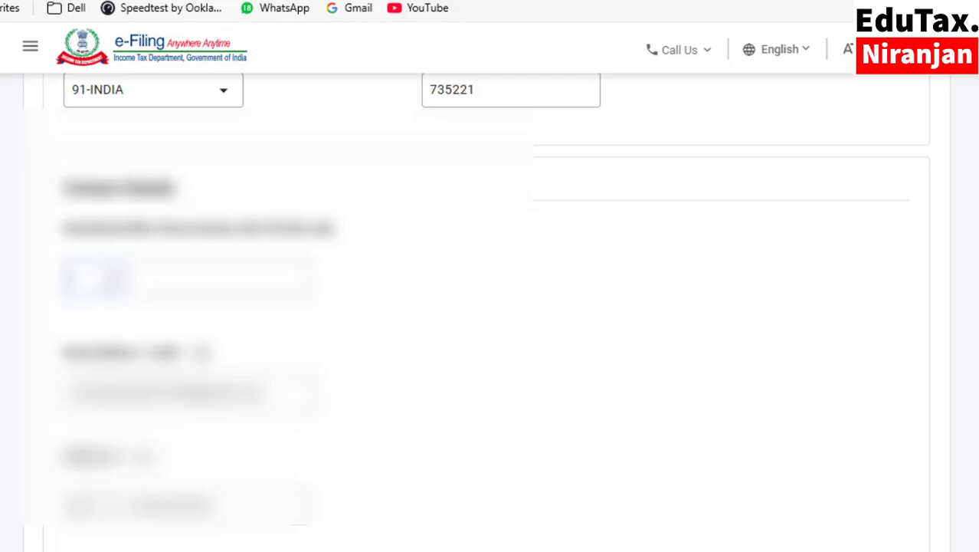
scroll(455, 322, up, 10)
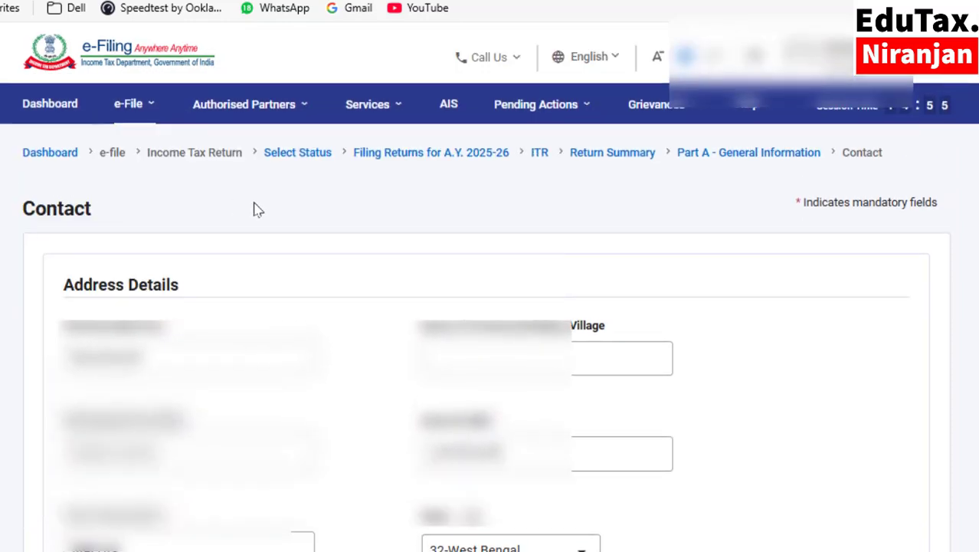
Enter the taxpayer's mobile number as Mobile No. 2 and save the contact details
scroll(257, 210, down, 15)
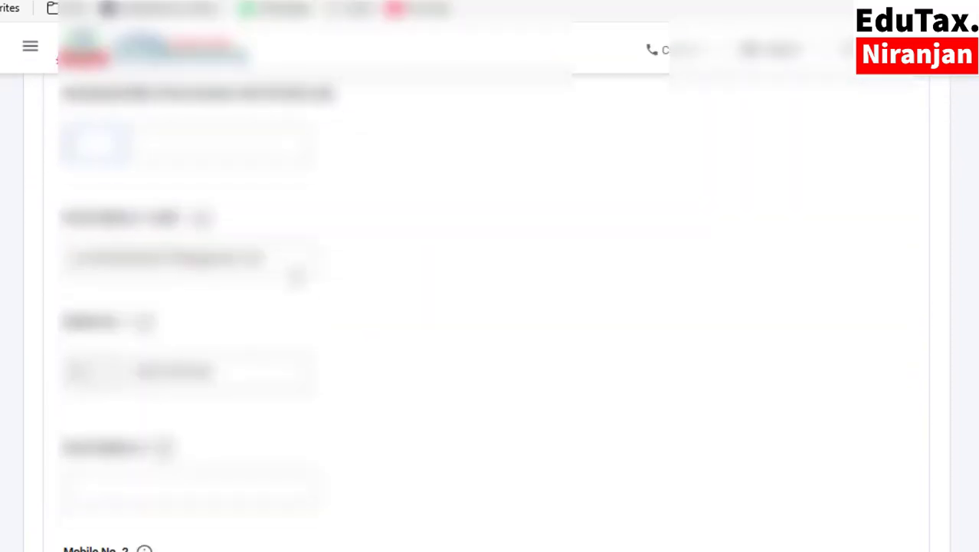
scroll(256, 209, down, 5)
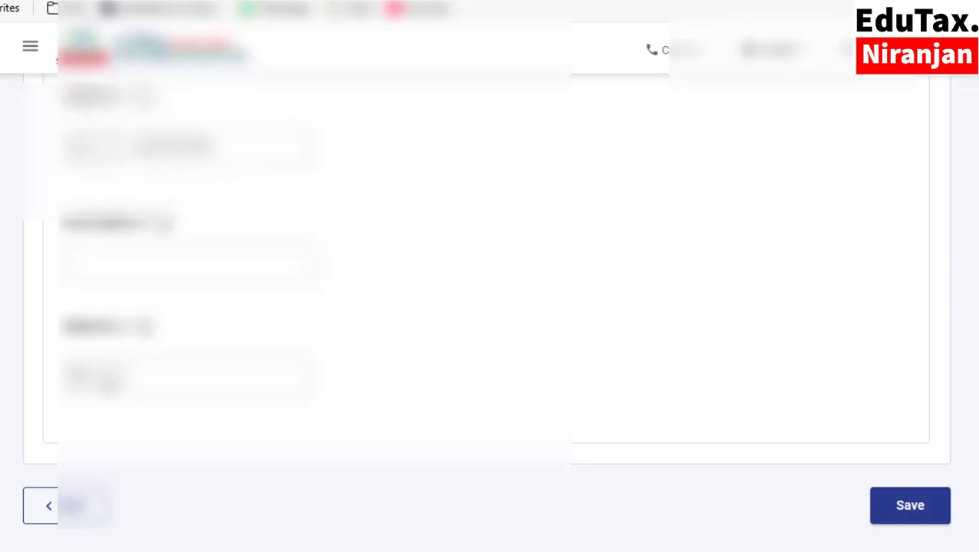
click(100, 373)
click(170, 384)
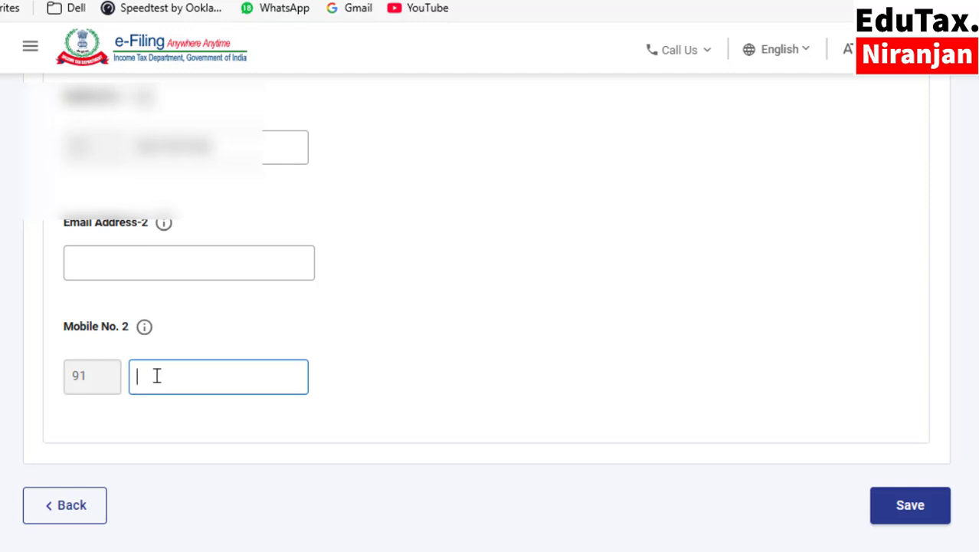
text(9)
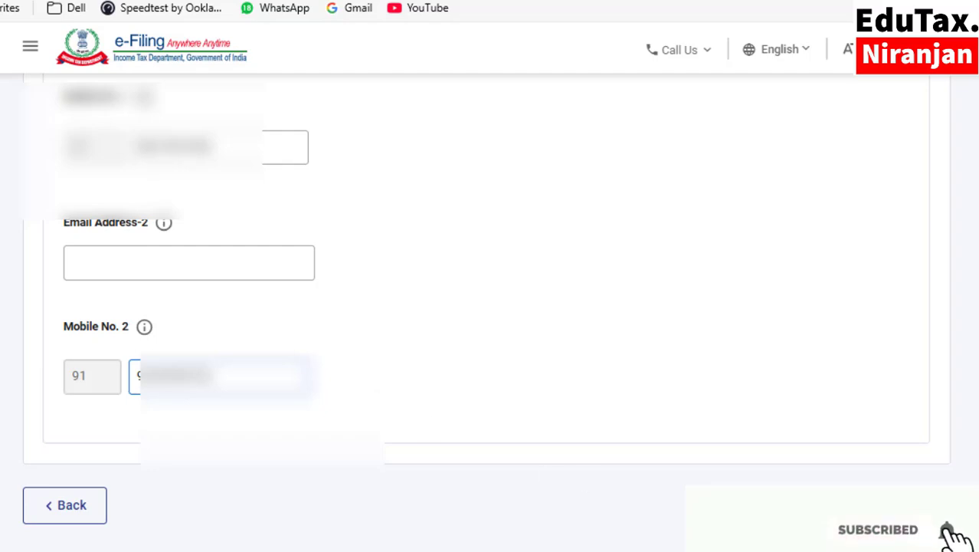
click(891, 501)
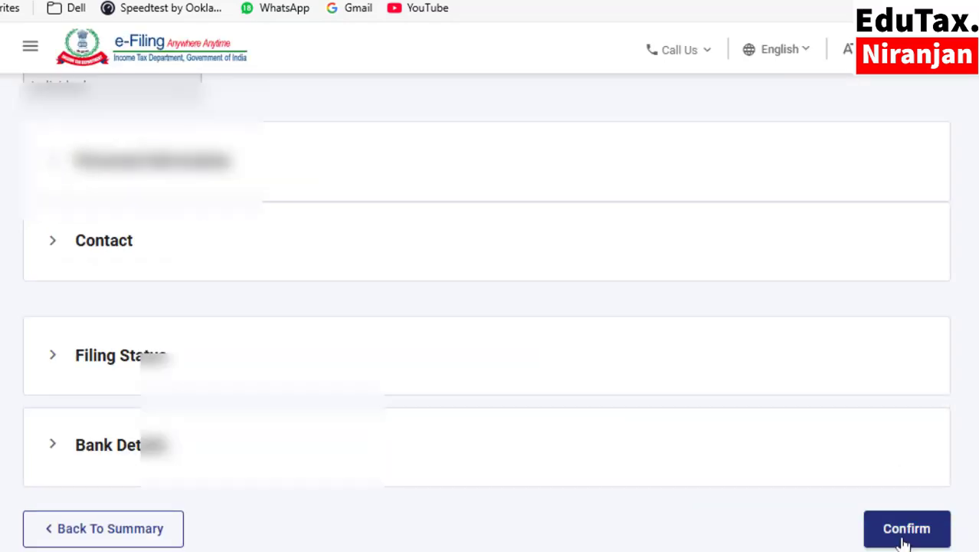
Confirm Part A - General Information and proceed to the return's verification
click(898, 535)
scroll(441, 441, down, 8)
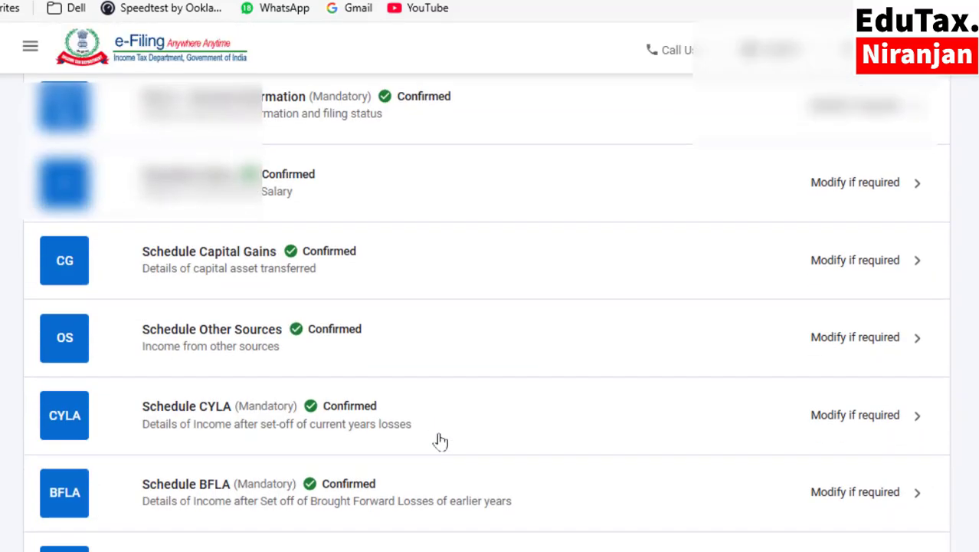
scroll(441, 441, down, 5)
click(809, 422)
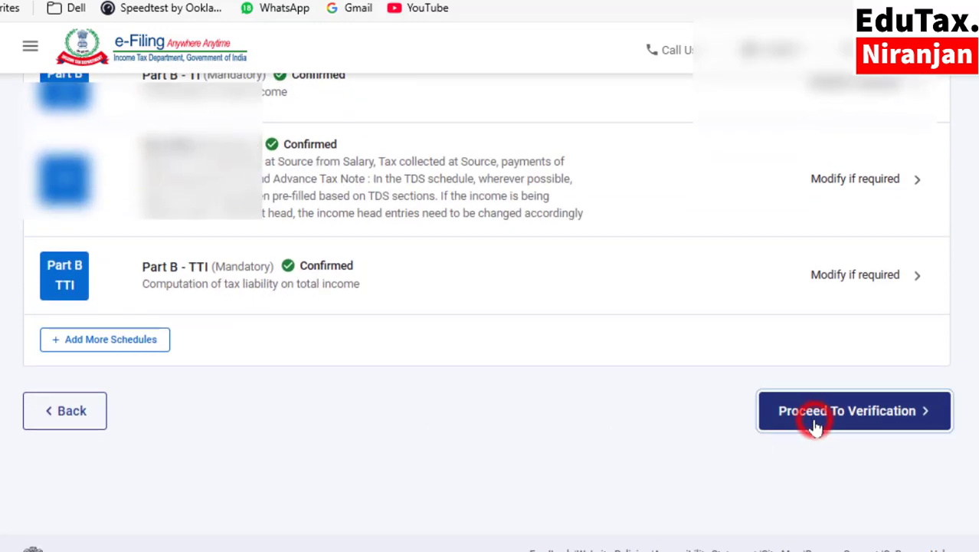
Accept the declaration for submitting the return and proceed to validation again
scroll(272, 414, up, 5)
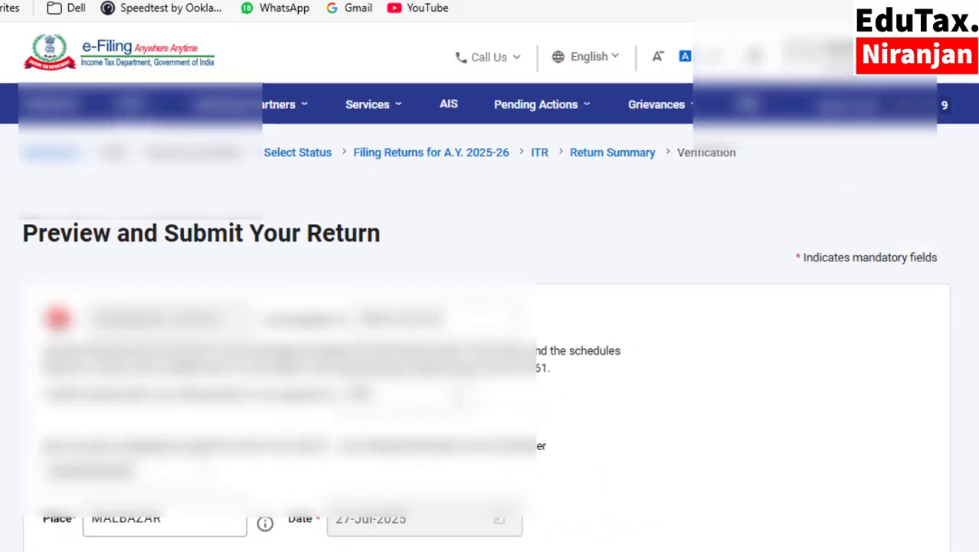
click(49, 314)
scroll(49, 314, down, 10)
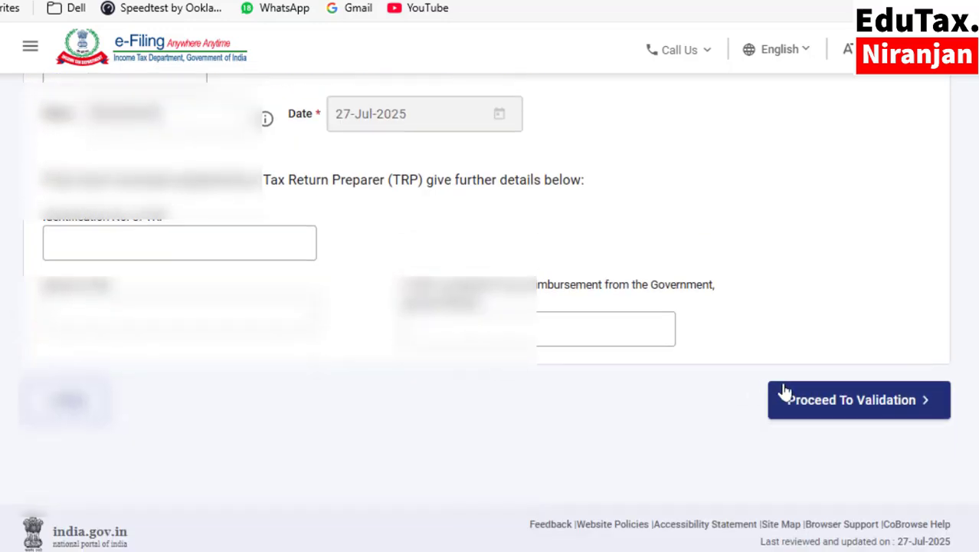
click(797, 406)
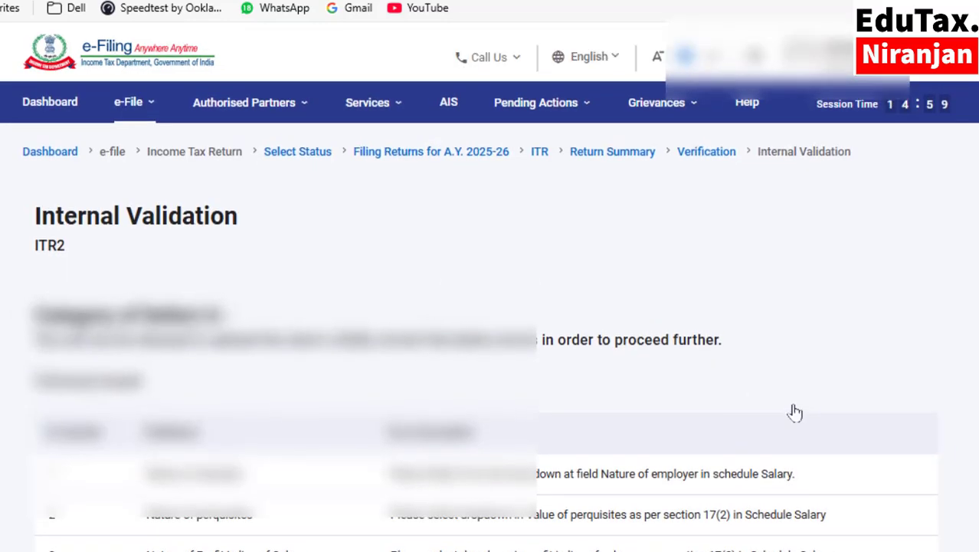
Open the Nature of employer error and set the nature of employer to State Government
scroll(301, 330, down, 3)
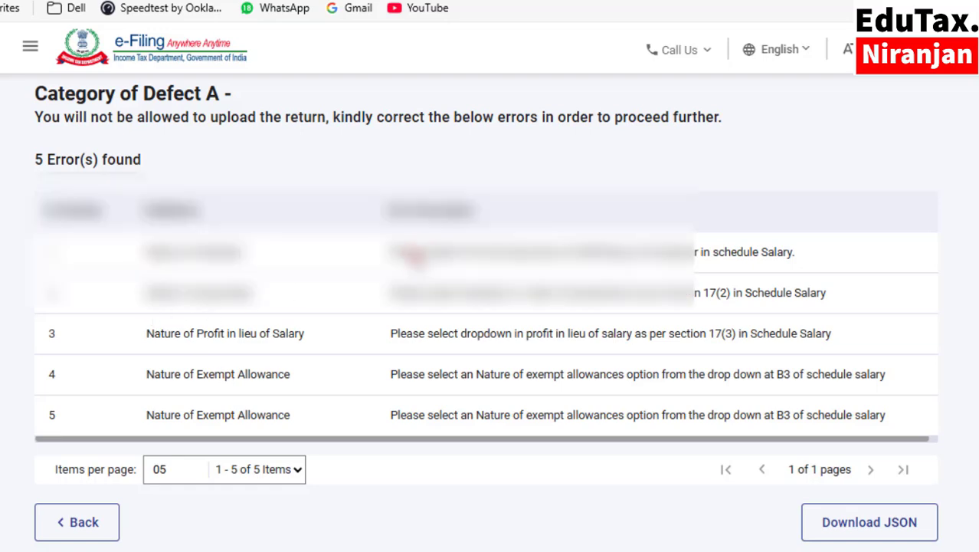
click(418, 263)
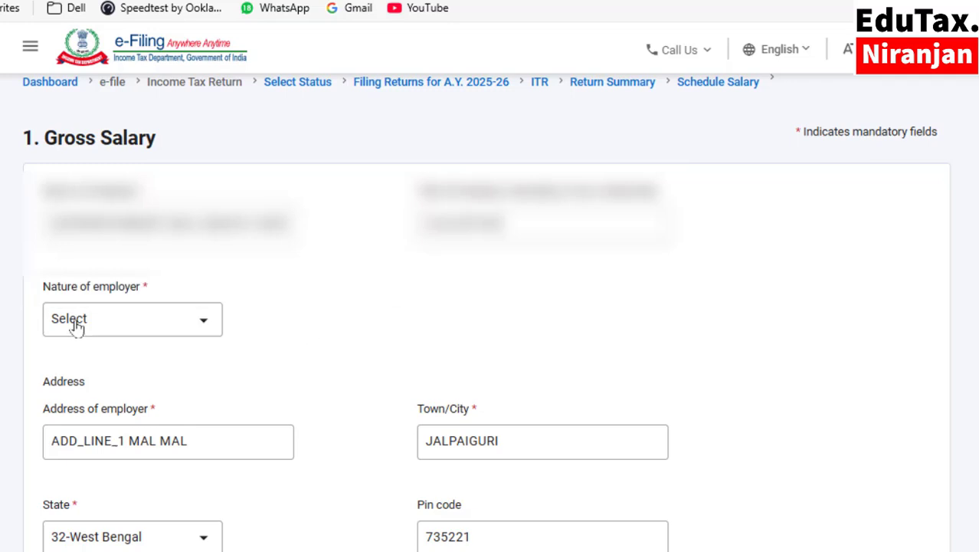
click(156, 321)
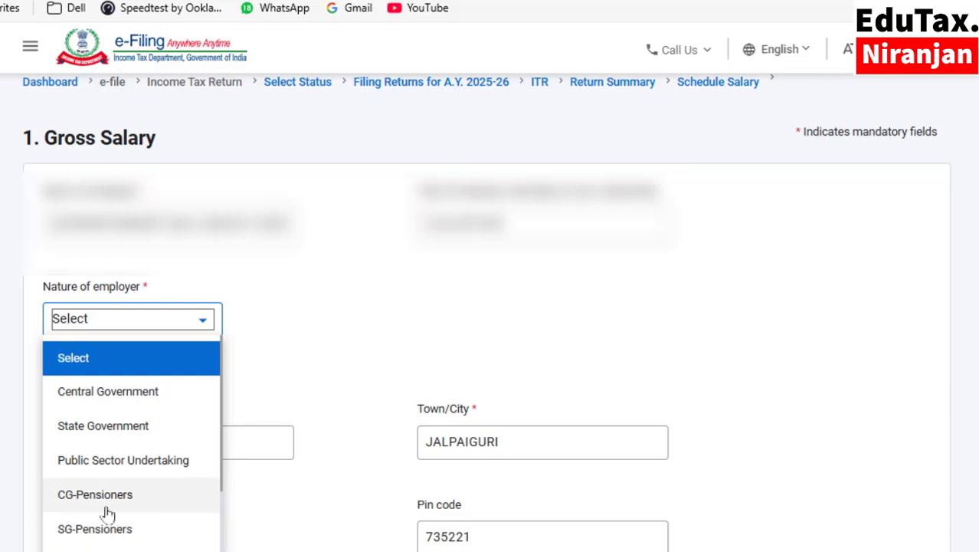
scroll(113, 514, down, 3)
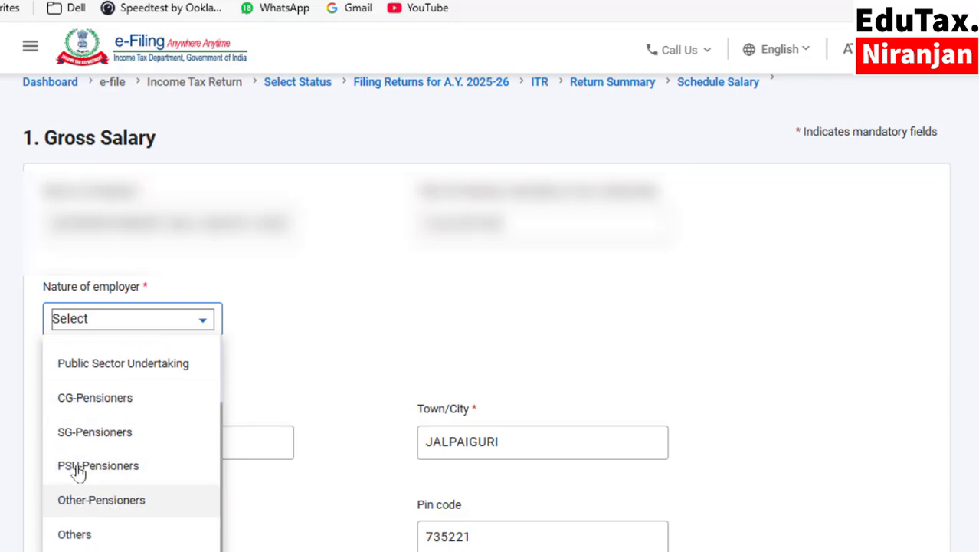
scroll(120, 421, up, 3)
click(120, 425)
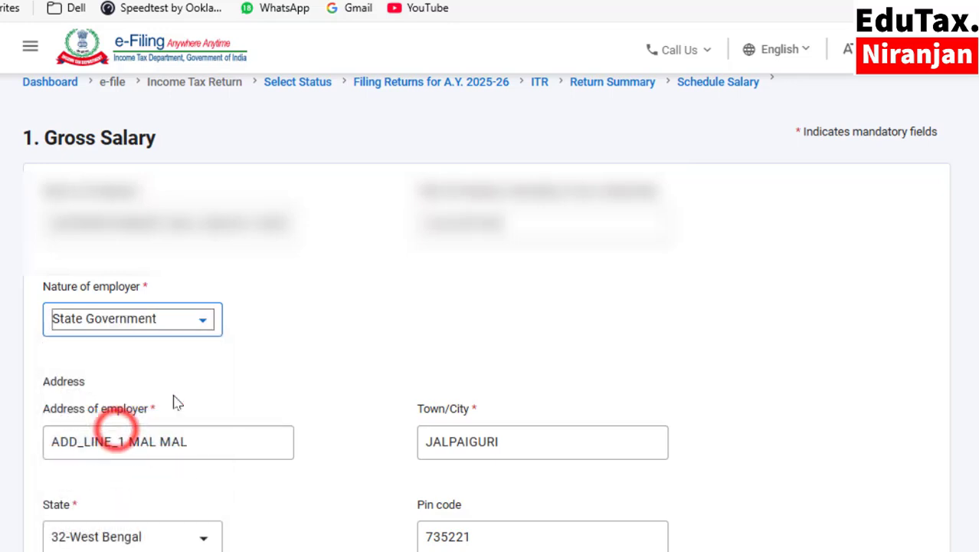
Delete the blank perquisites entry under section 17(2) of the gross salary and confirm its removal
scroll(278, 354, down, 2)
scroll(278, 356, down, 6)
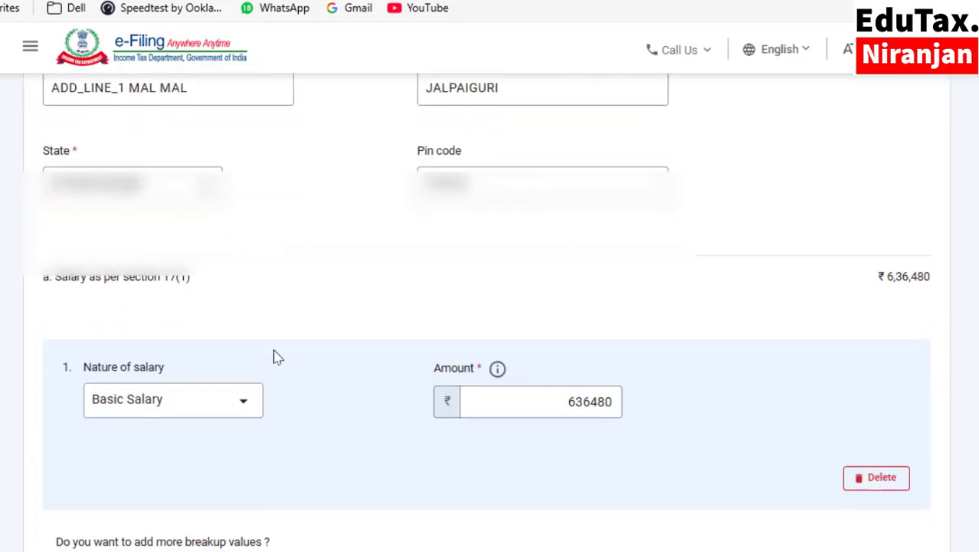
scroll(278, 357, up, 1)
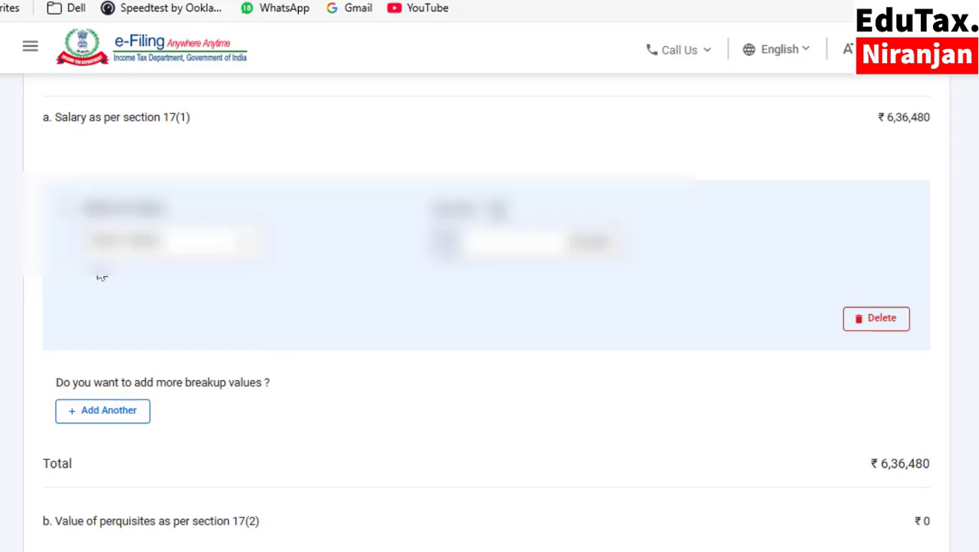
scroll(501, 393, down, 4)
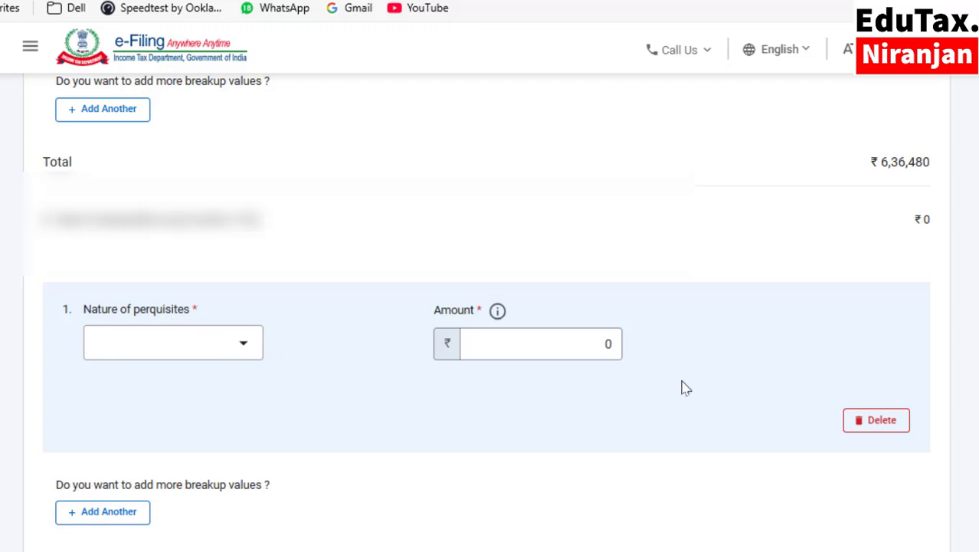
click(868, 421)
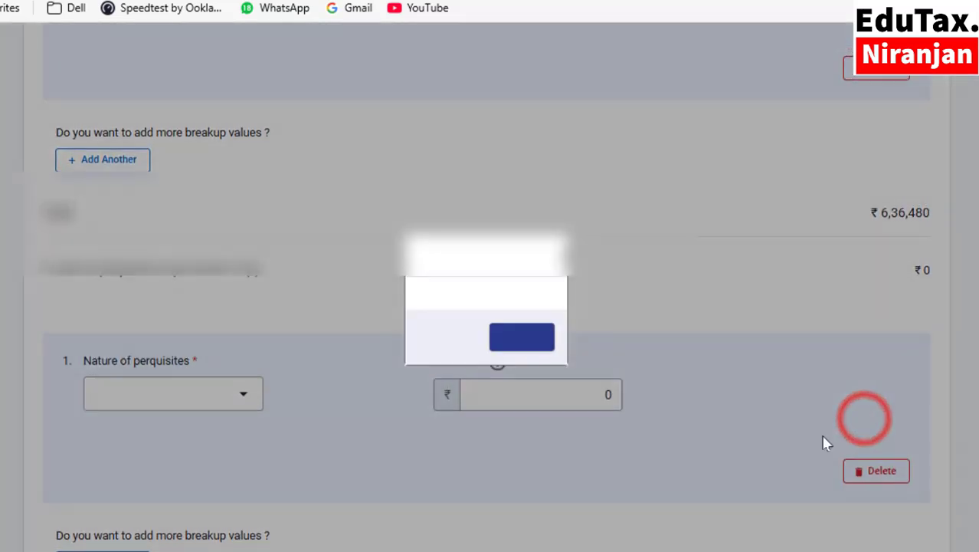
click(527, 338)
Delete the blank Profit in lieu of Salary entry under section 17(3) and confirm its removal
scroll(528, 345, up, 2)
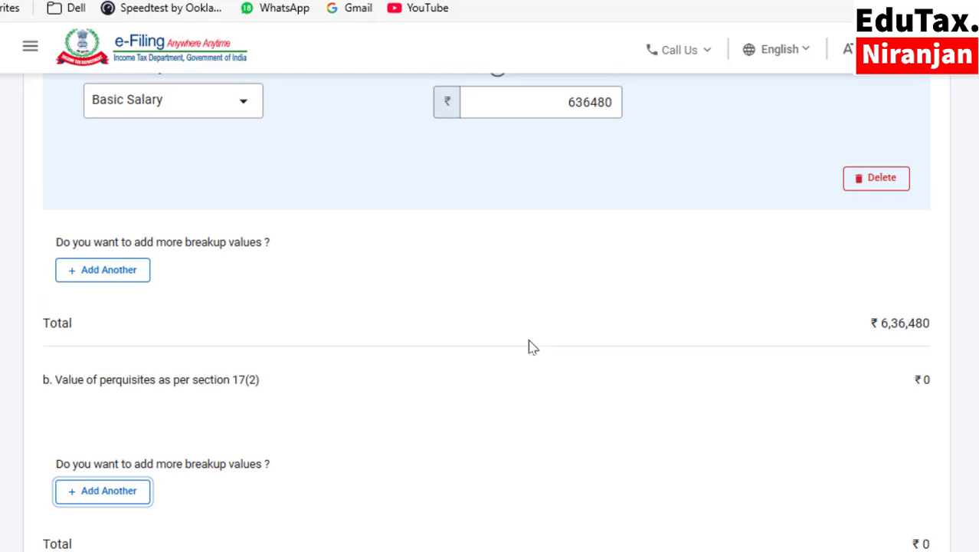
scroll(534, 347, down, 5)
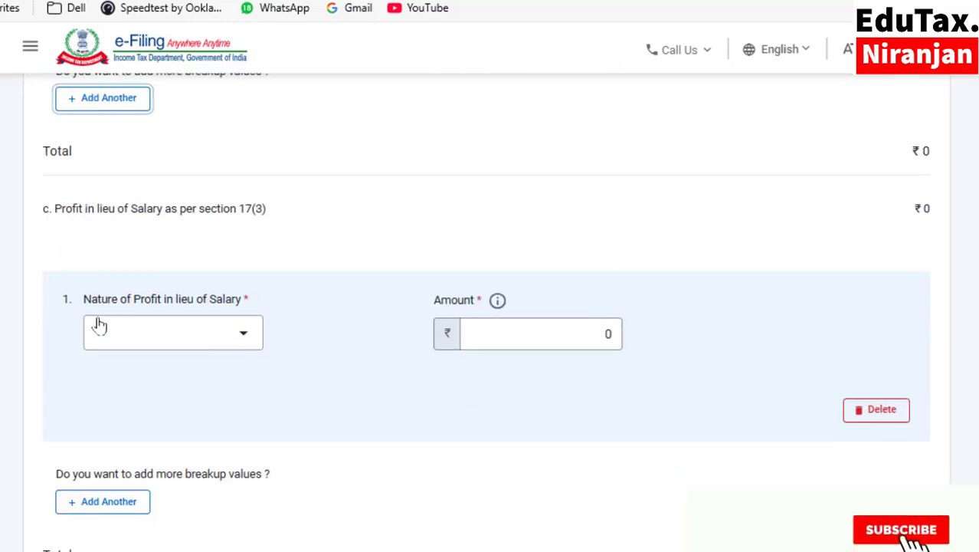
click(863, 411)
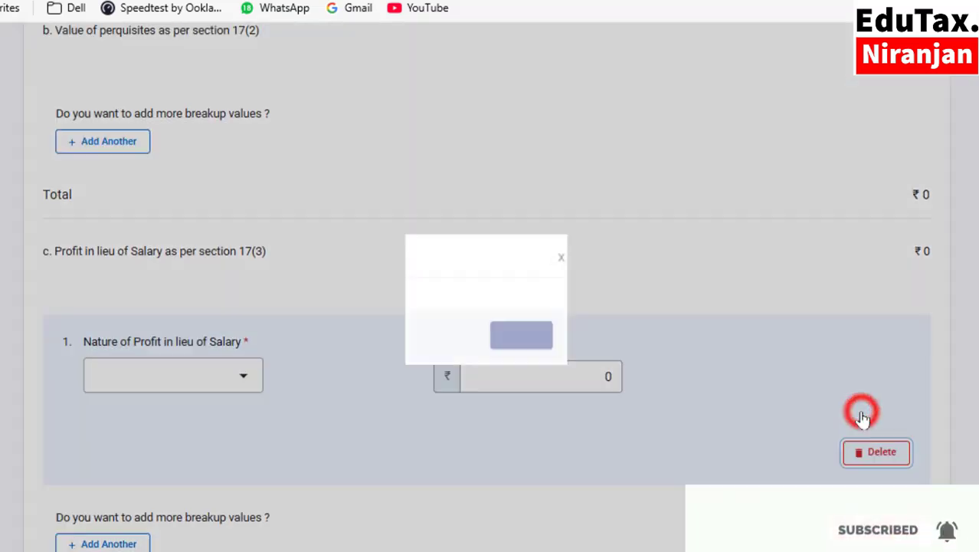
click(528, 337)
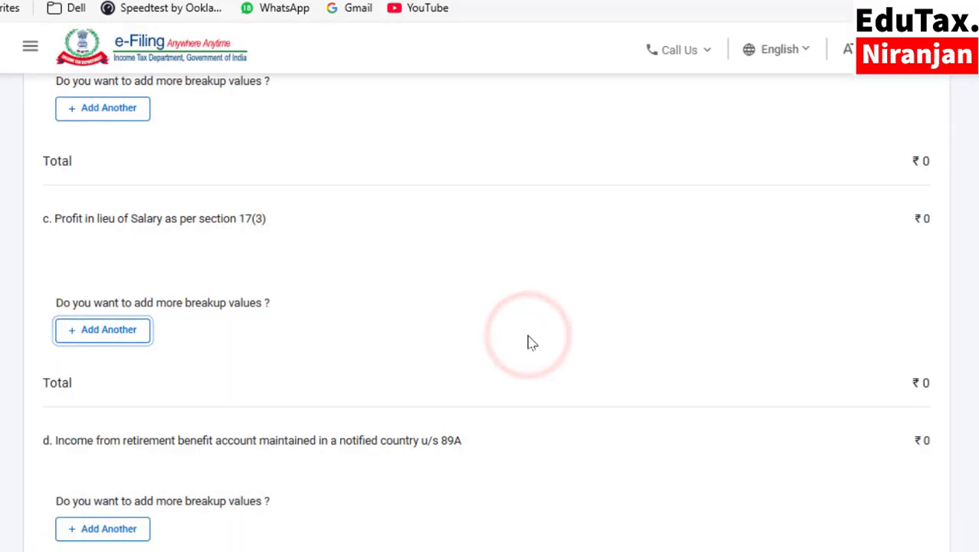
Check the remaining gross salary sections and save the Gross Salary details
scroll(528, 342, down, 3)
scroll(529, 338, down, 4)
scroll(485, 343, up, 5)
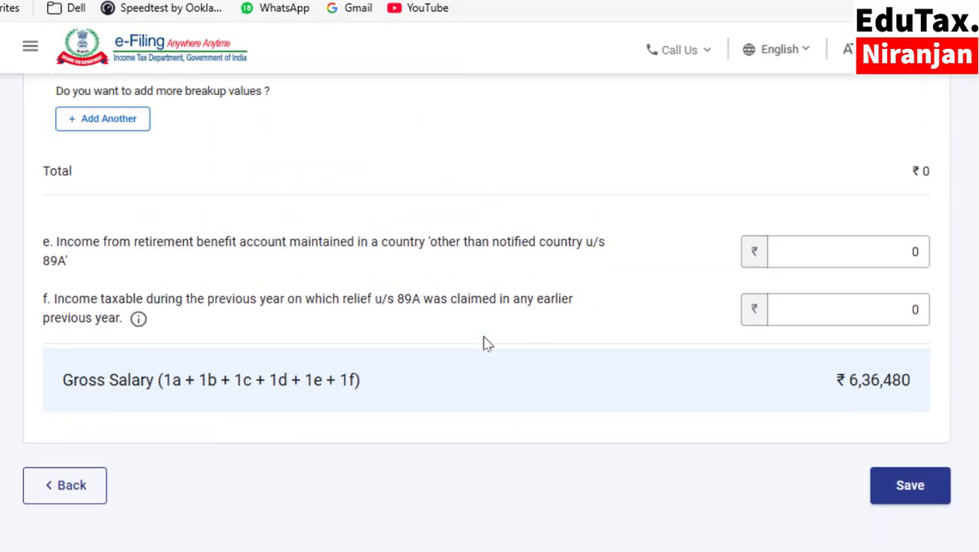
scroll(485, 343, up, 2)
scroll(485, 343, down, 8)
click(887, 420)
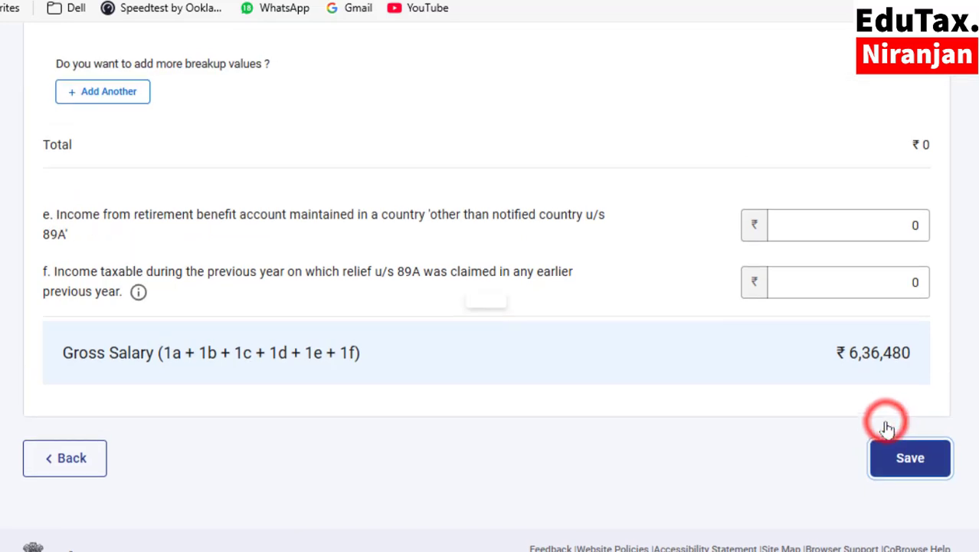
Under exempt allowances u/s 10, delete the zero-value Sec 10(5), 10(10), 10(10A), 10(10AA) and 10(13A) entries together and confirm their removal
scroll(375, 422, up, 1)
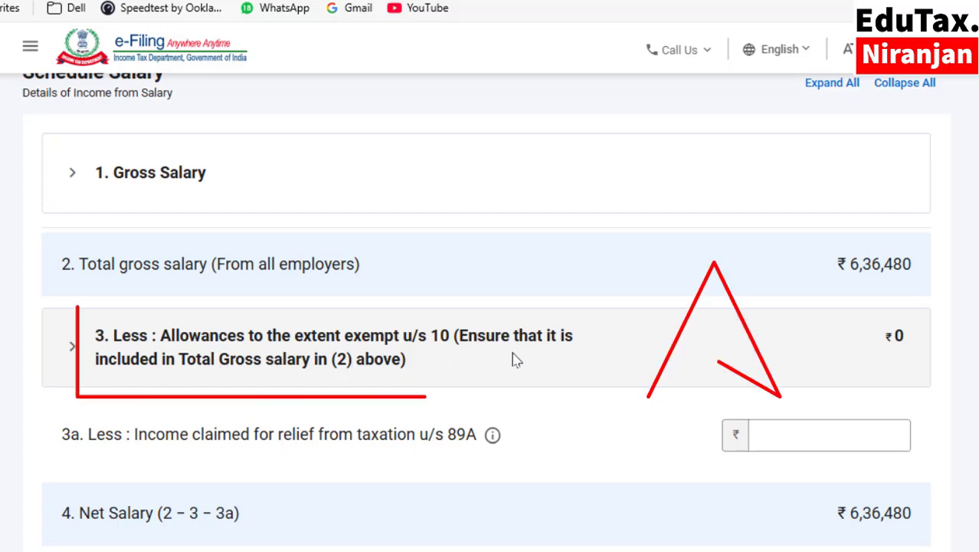
click(322, 348)
scroll(321, 348, down, 2)
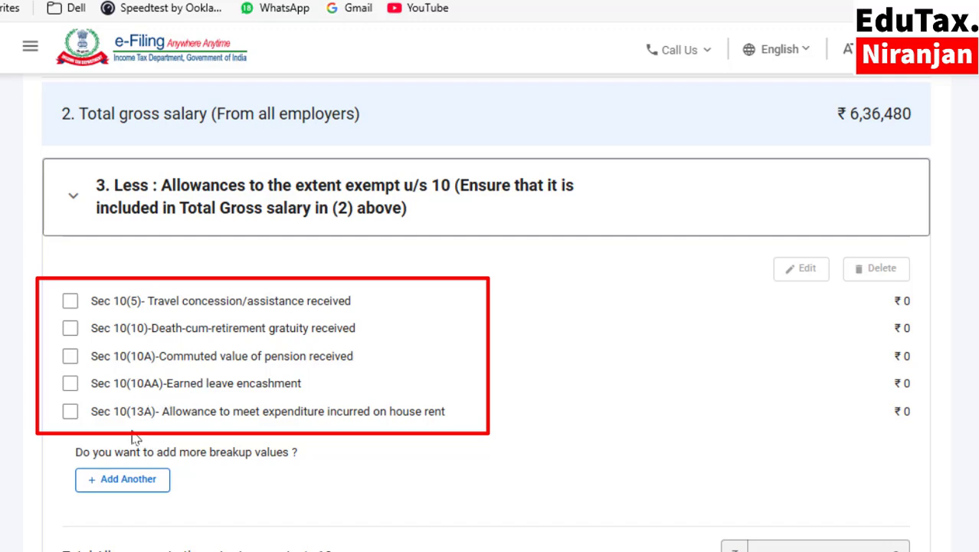
click(69, 411)
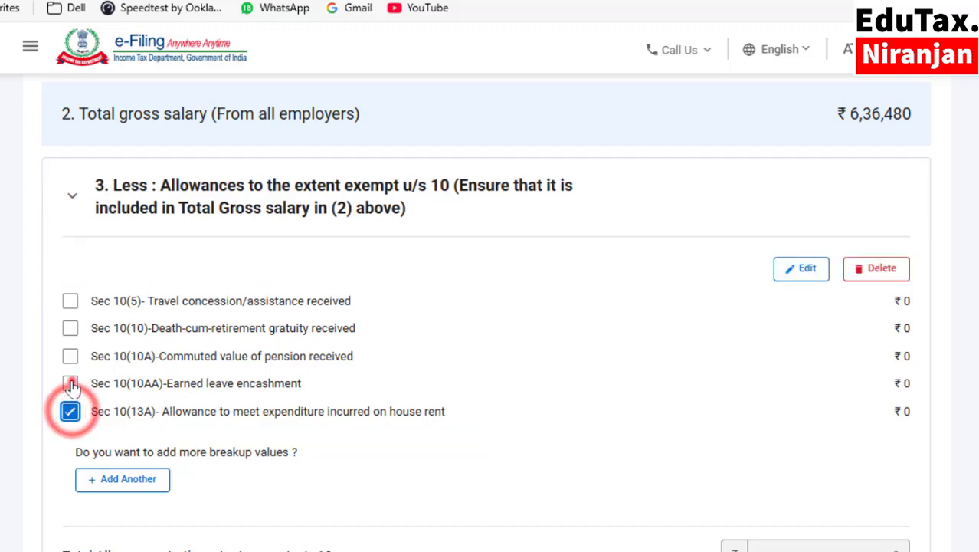
click(70, 383)
click(70, 356)
click(70, 328)
click(70, 300)
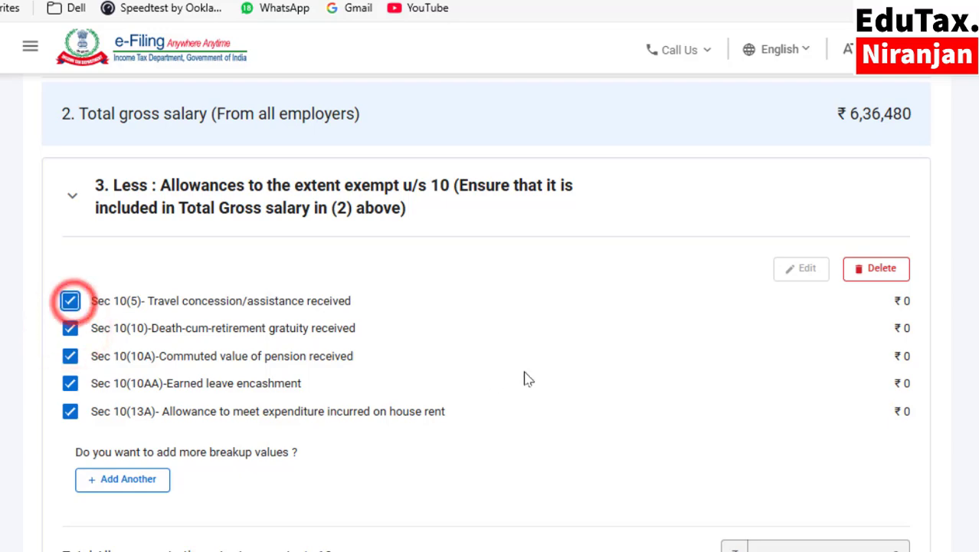
click(875, 268)
click(620, 353)
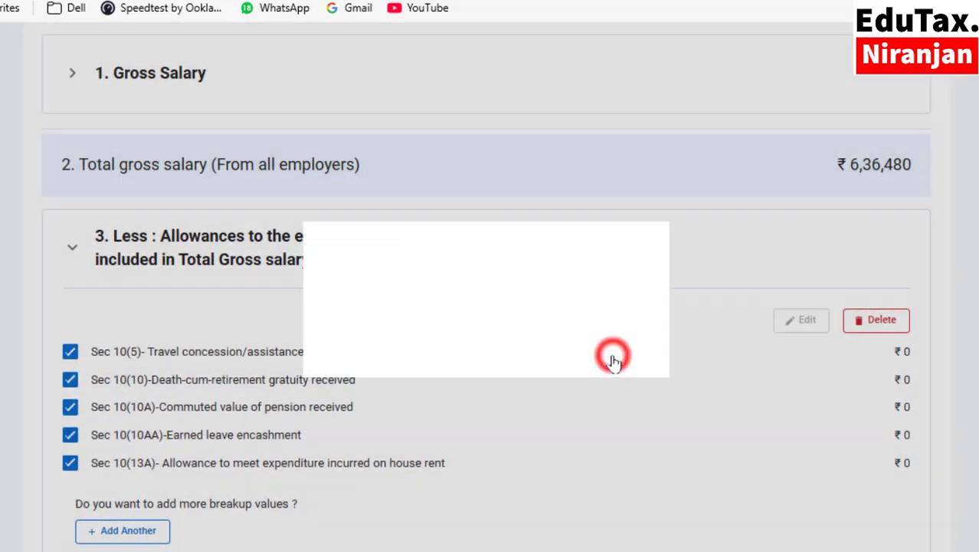
Confirm Schedule Salary and proceed from the return summary to the declaration page
scroll(616, 362, down, 3)
scroll(617, 362, down, 3)
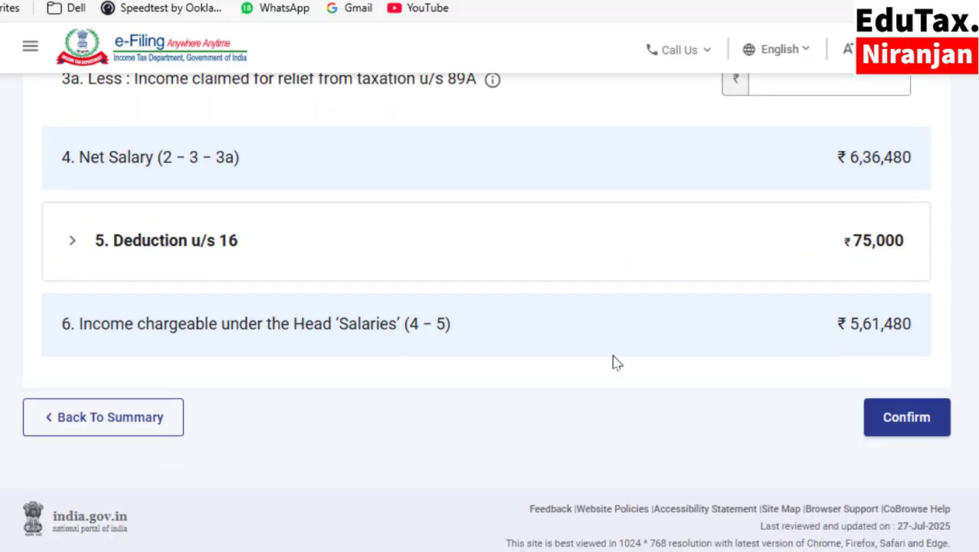
click(881, 421)
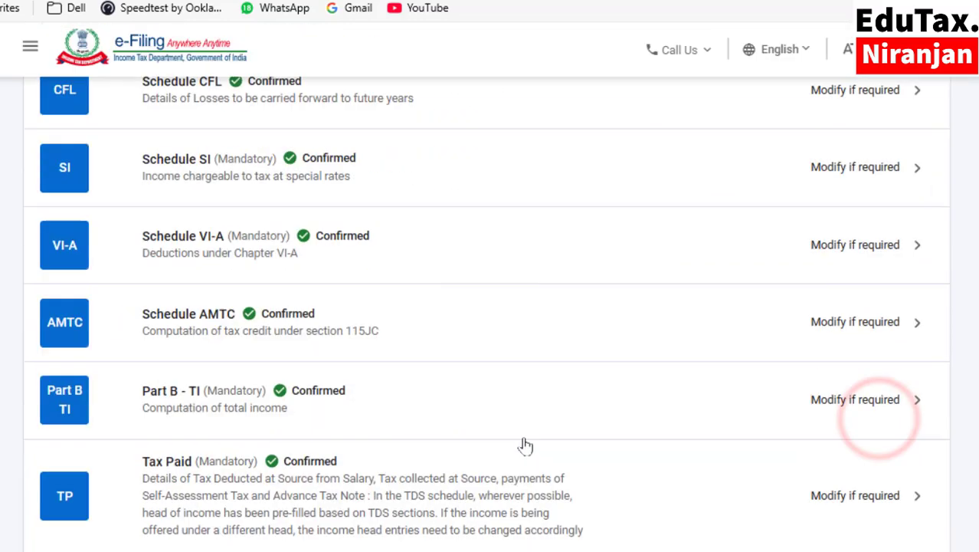
scroll(525, 447, down, 5)
click(806, 378)
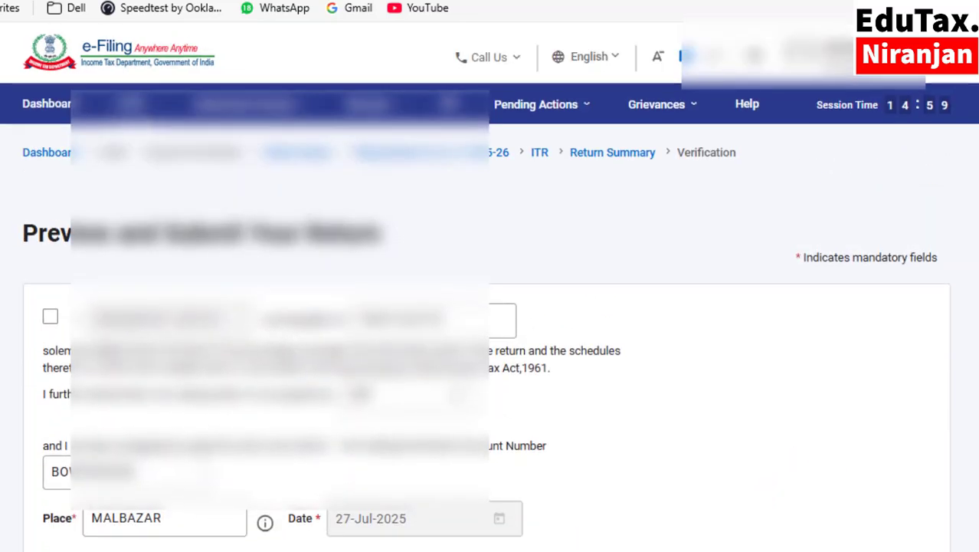
Accept the declaration for the return and run the internal validation
click(50, 317)
scroll(738, 291, down, 5)
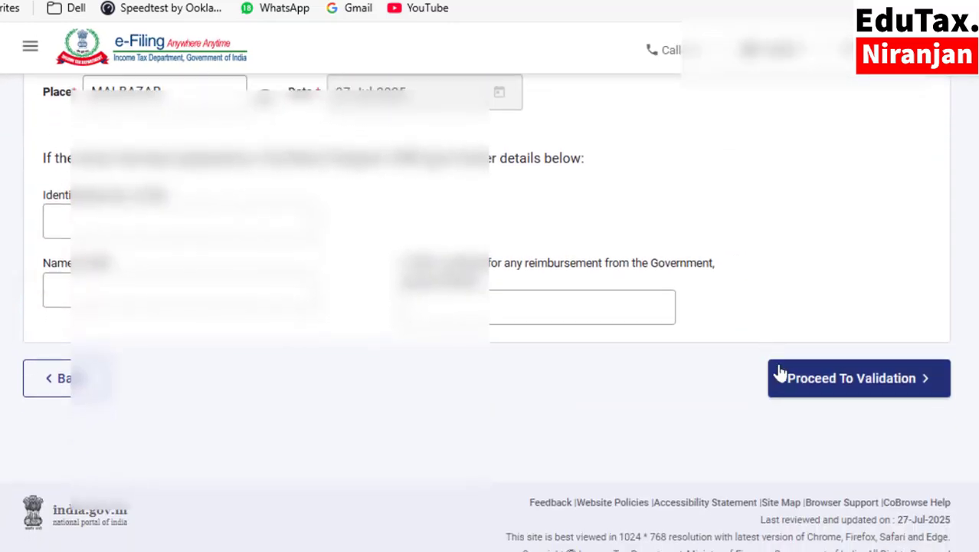
click(811, 379)
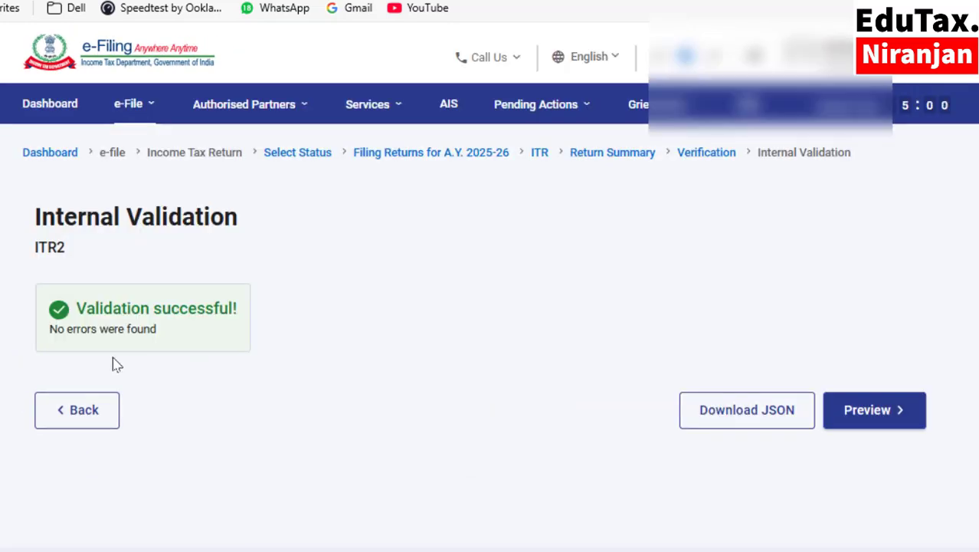
Open the return preview and look through the Part A - General Information section
click(874, 410)
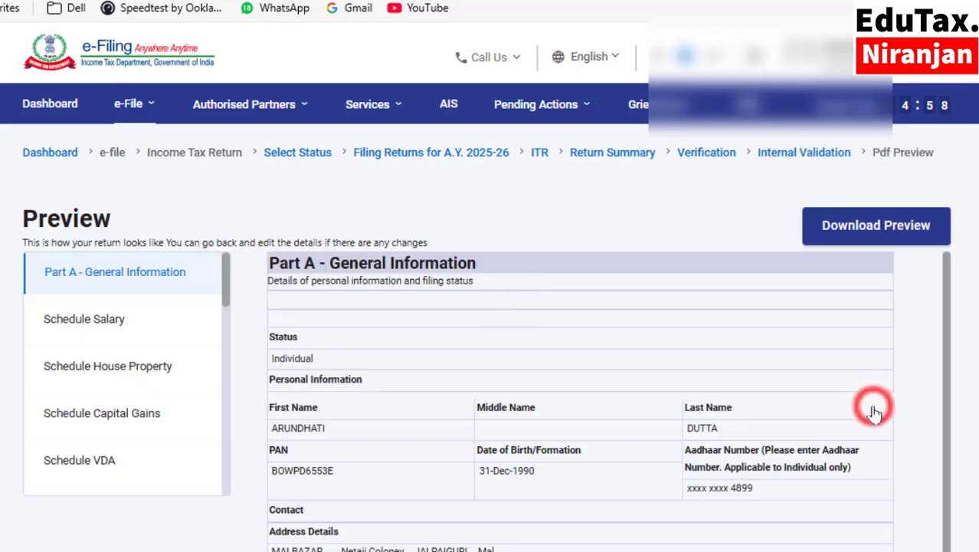
scroll(660, 412, down, 2)
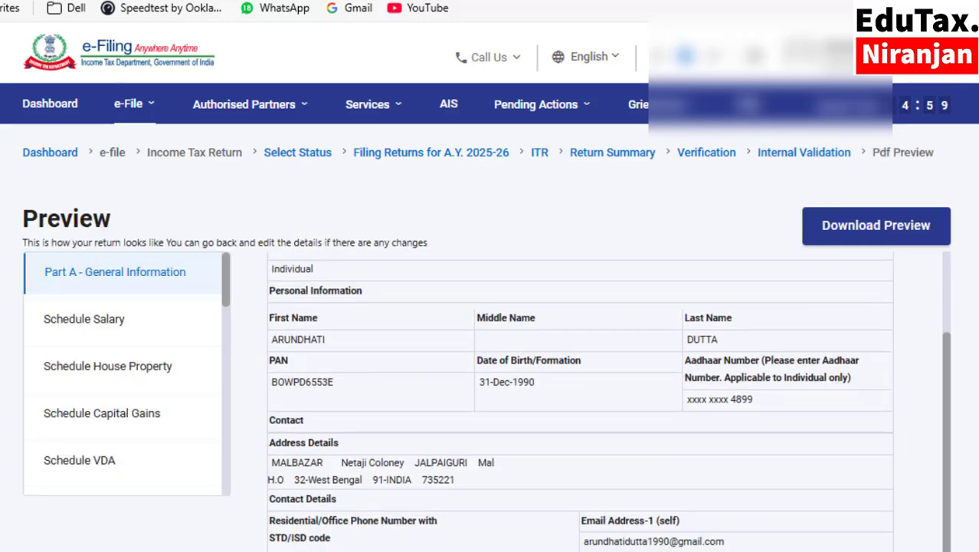
scroll(847, 396, down, 4)
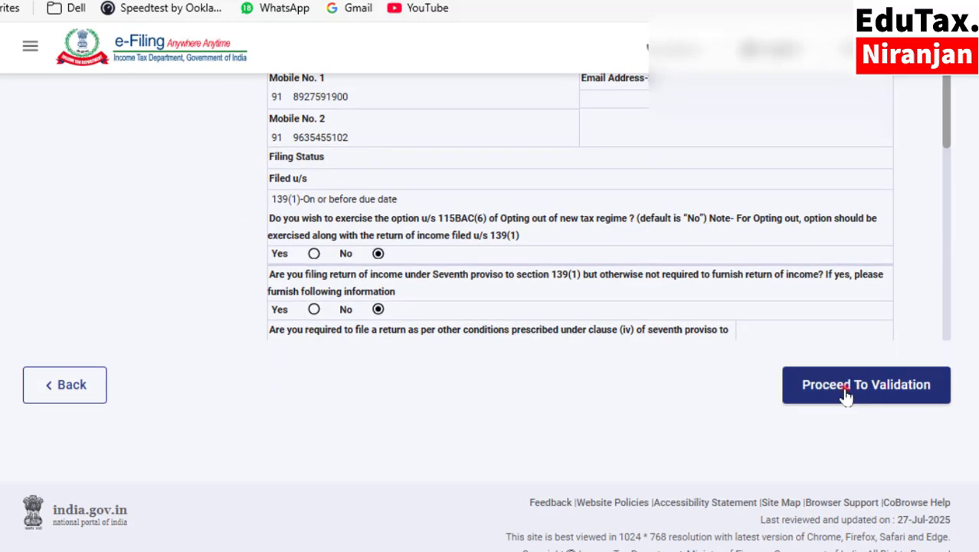
Run the upload level validation and proceed to the choice of verification methods
click(846, 390)
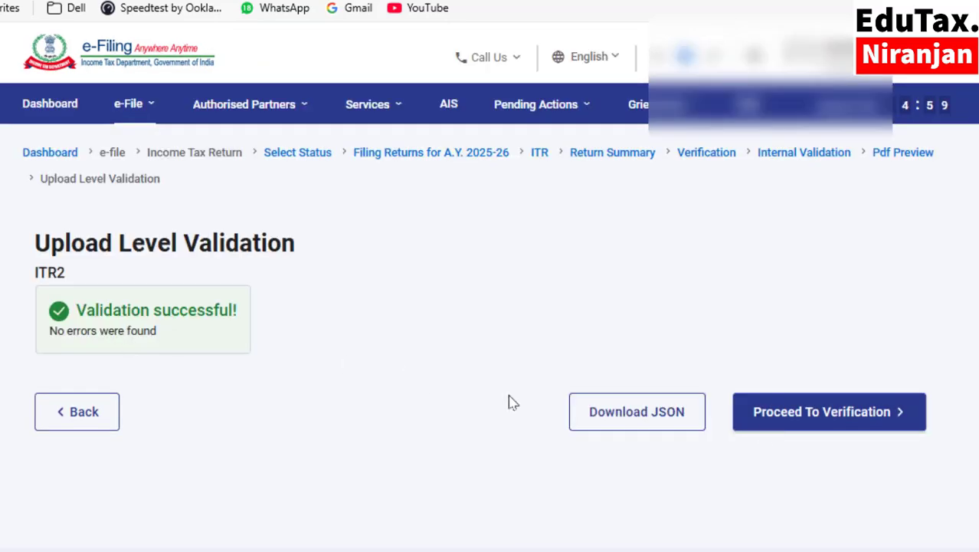
click(790, 417)
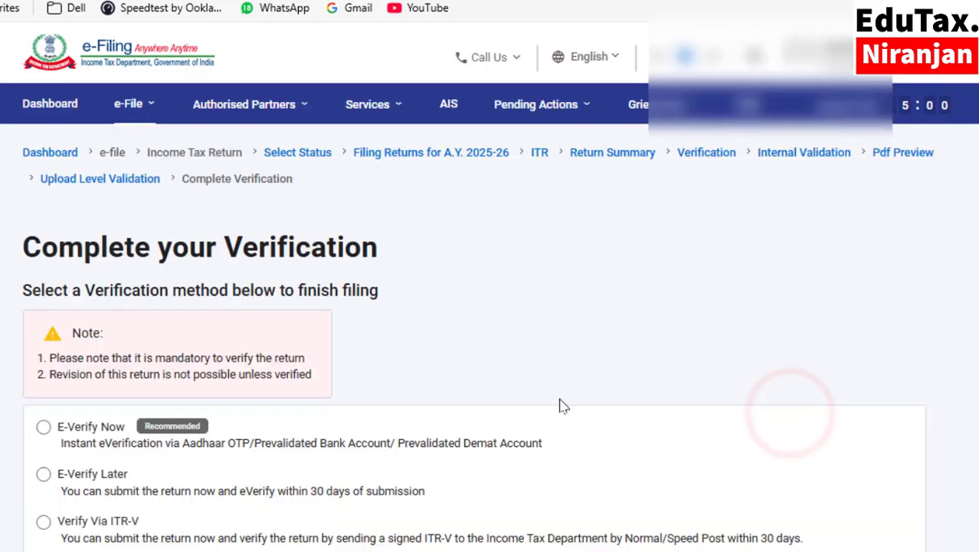
scroll(559, 404, down, 3)
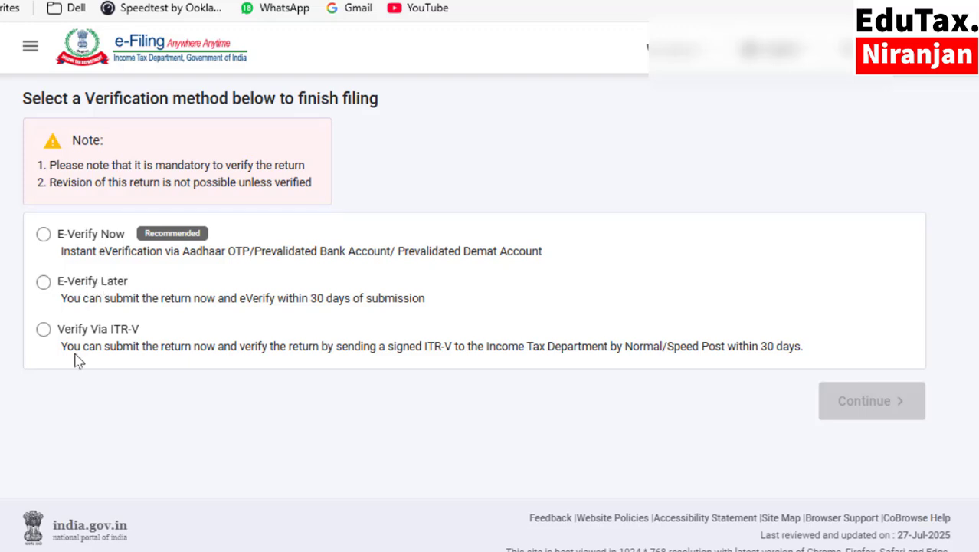